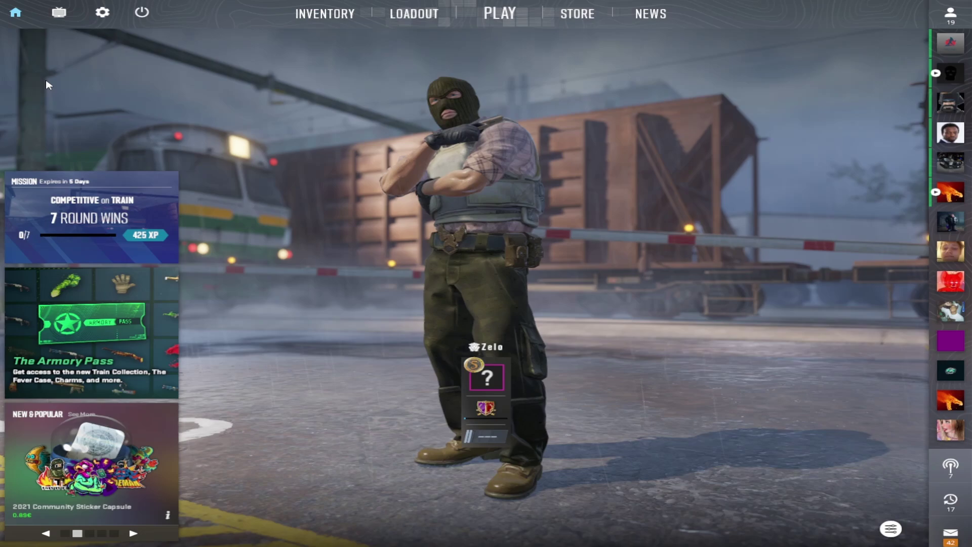
- Reach the video settings showing fullscreen 4:3 at 1440x1080 and 239 Hz
click(98, 17)
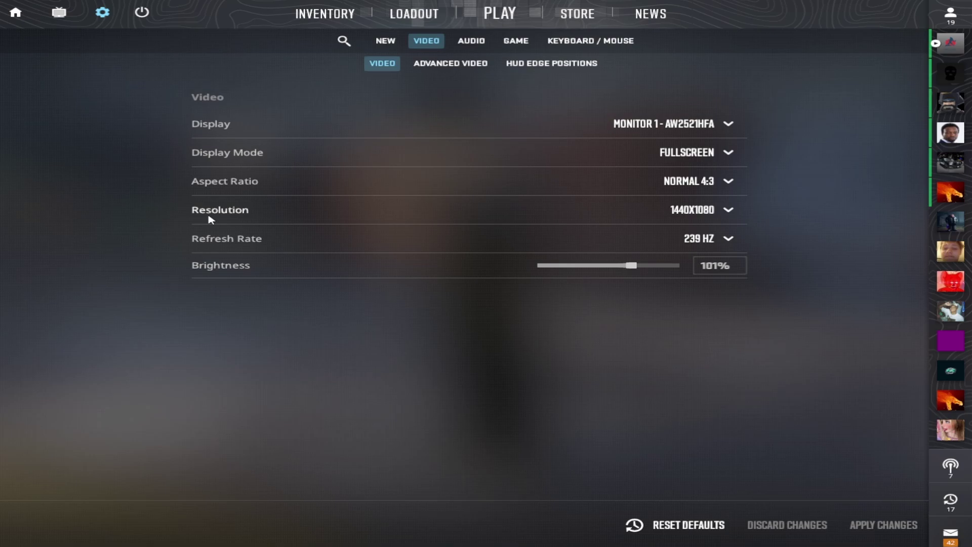
- Review resolution and refresh rate choices, keeping 1440x1080 at 239 Hz, before advanced video
click(678, 217)
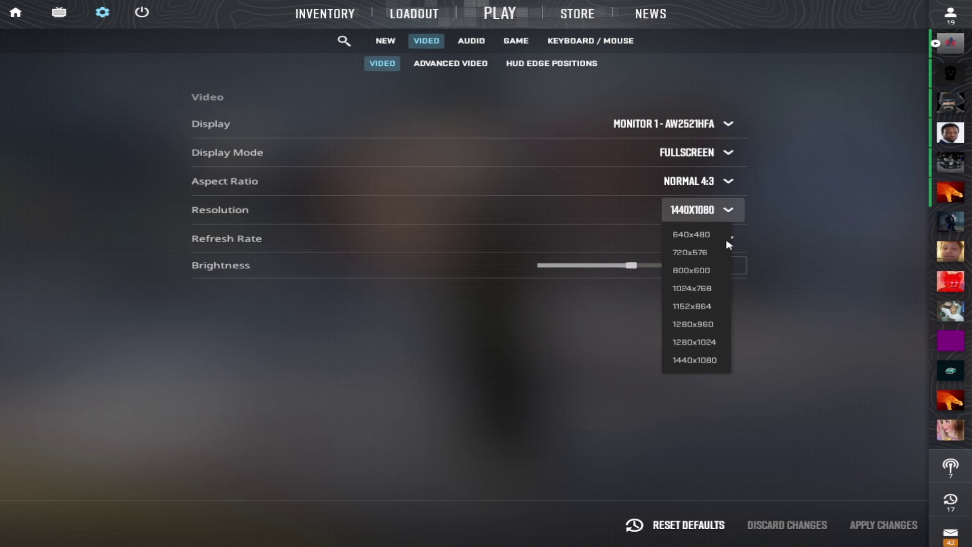
click(728, 212)
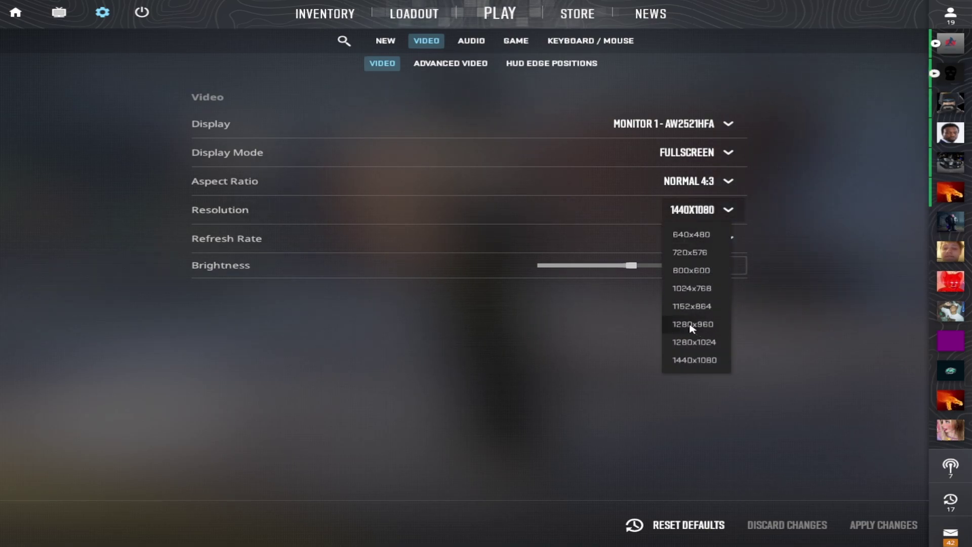
click(808, 325)
click(706, 241)
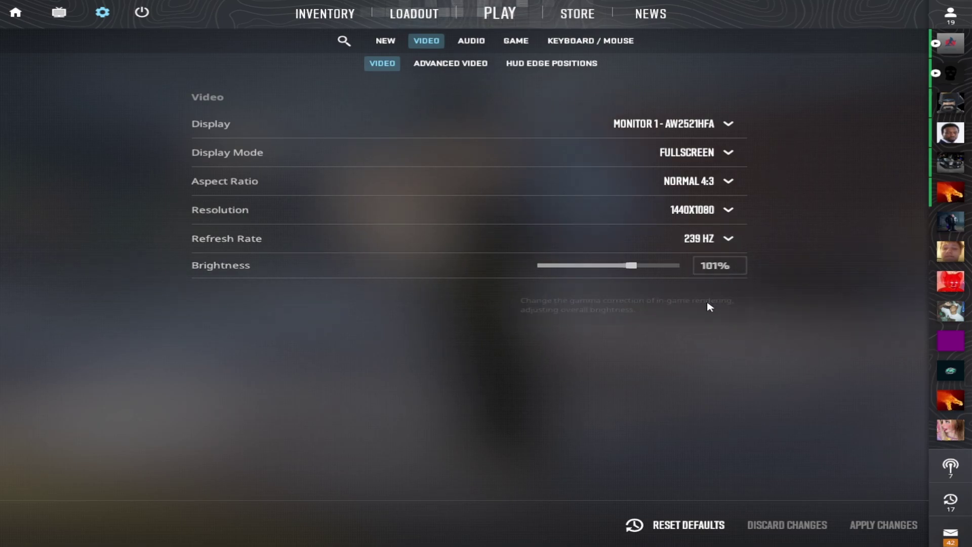
click(448, 65)
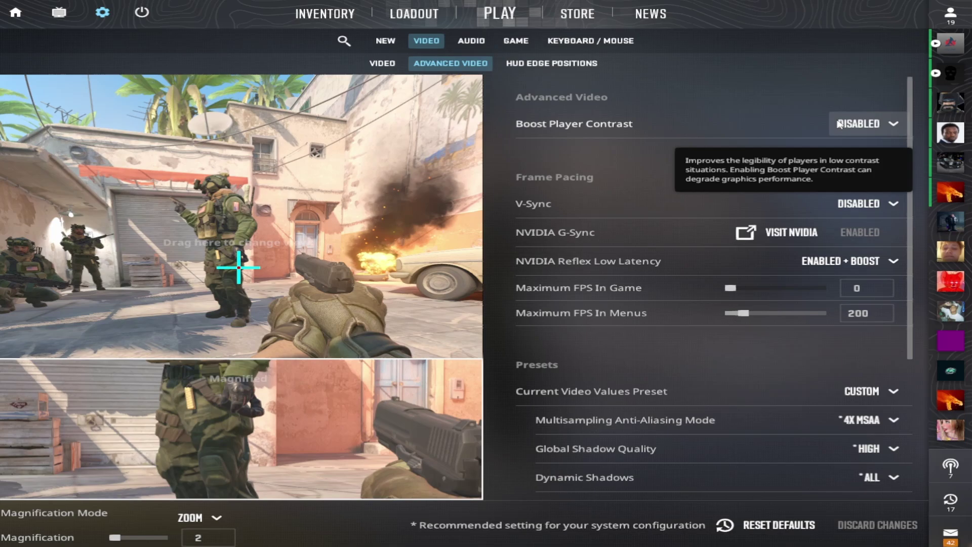
mouse_move(866, 205)
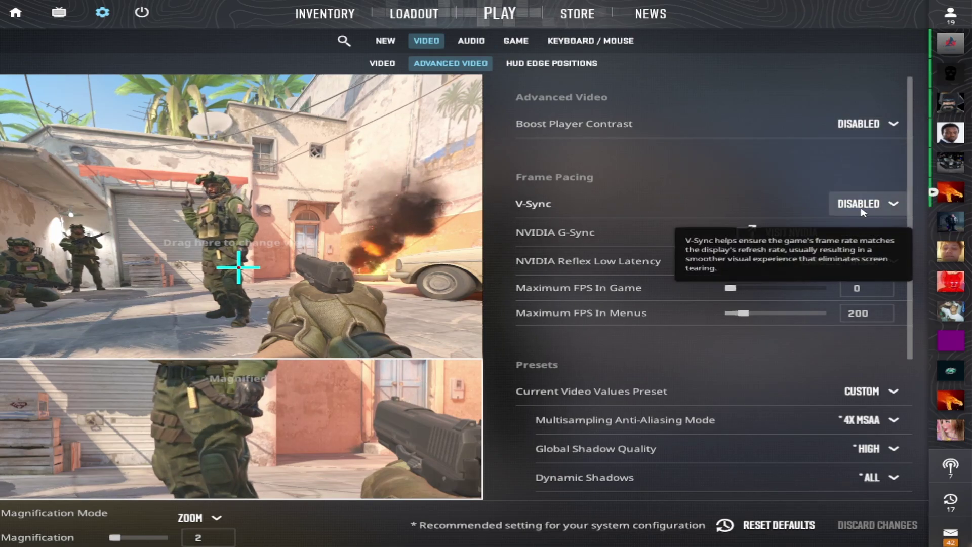
scroll(554, 215, down, 1)
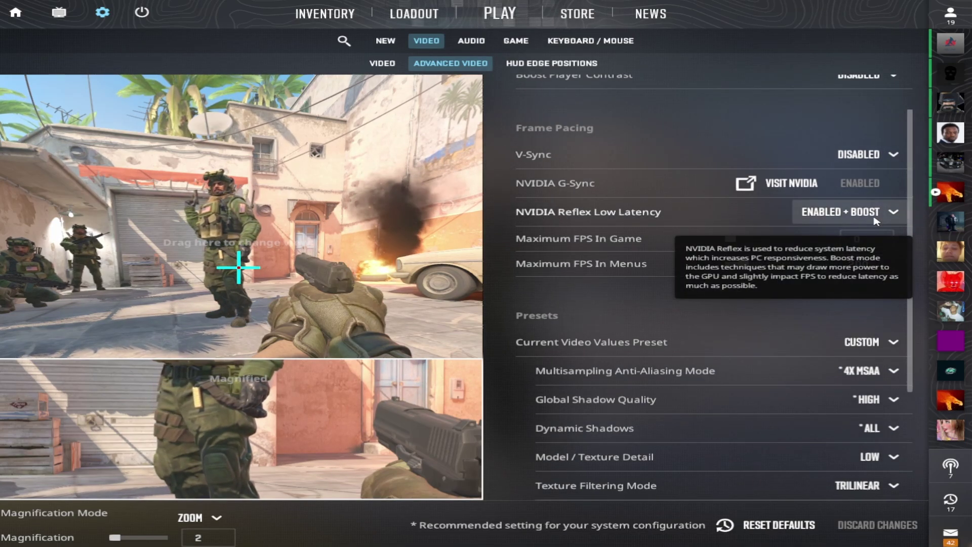
scroll(840, 231, down, 2)
scroll(843, 243, down, 1)
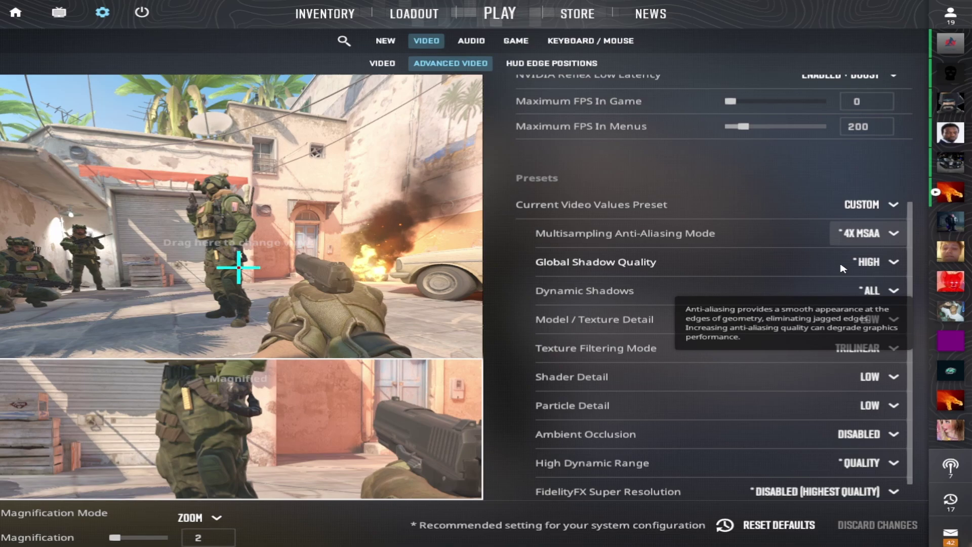
click(858, 224)
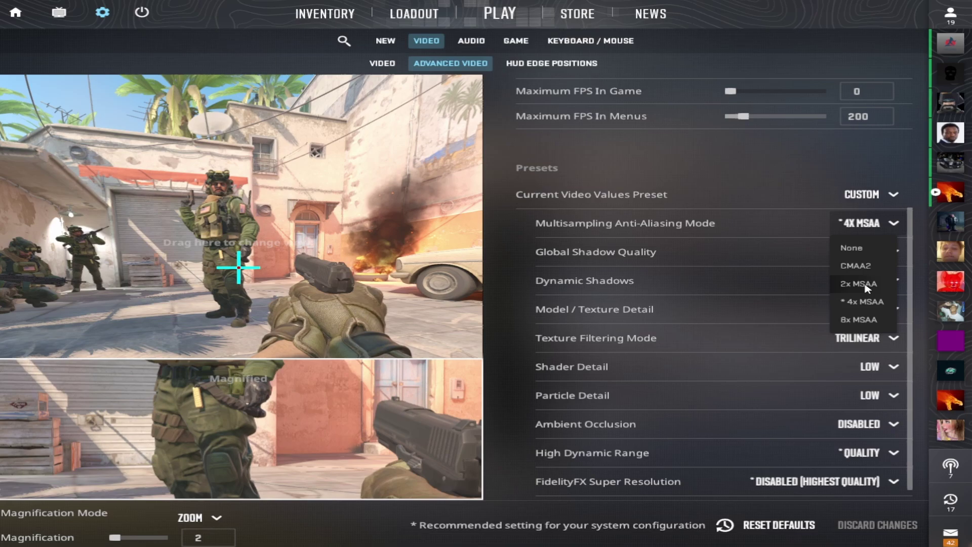
click(863, 301)
scroll(706, 256, down, 1)
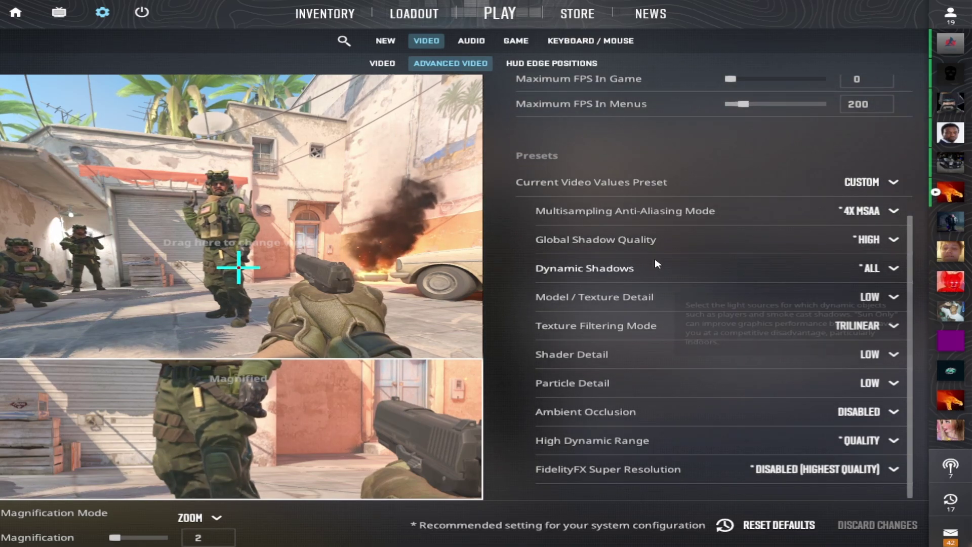
click(881, 247)
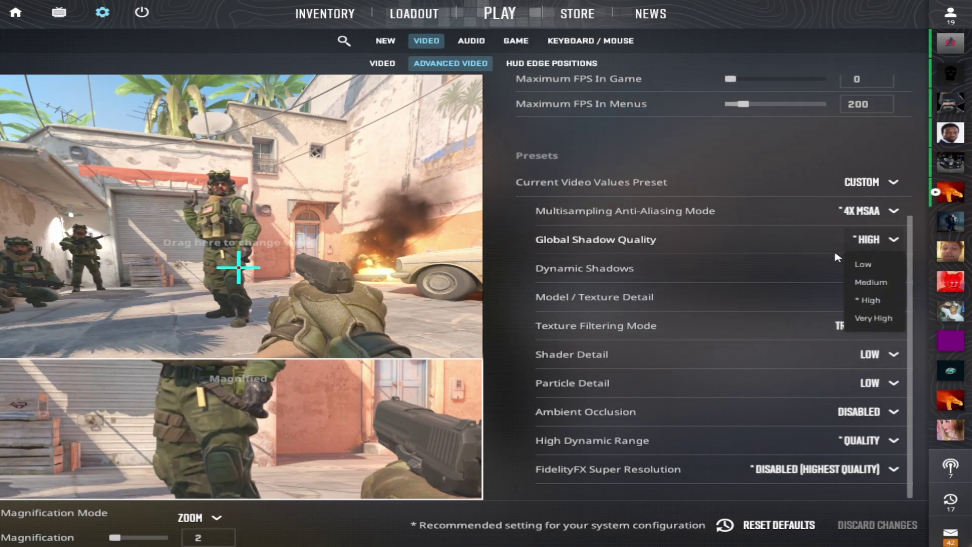
key(Escape)
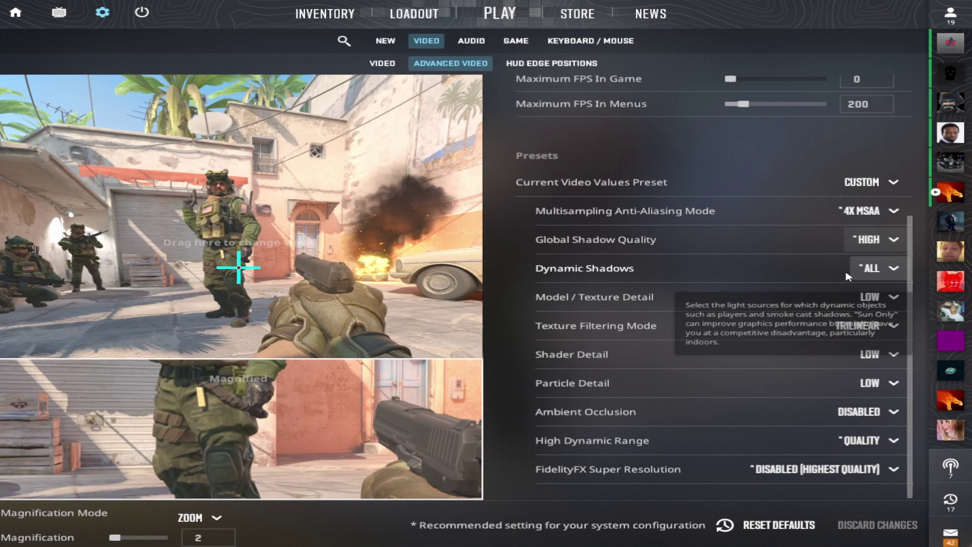
click(879, 269)
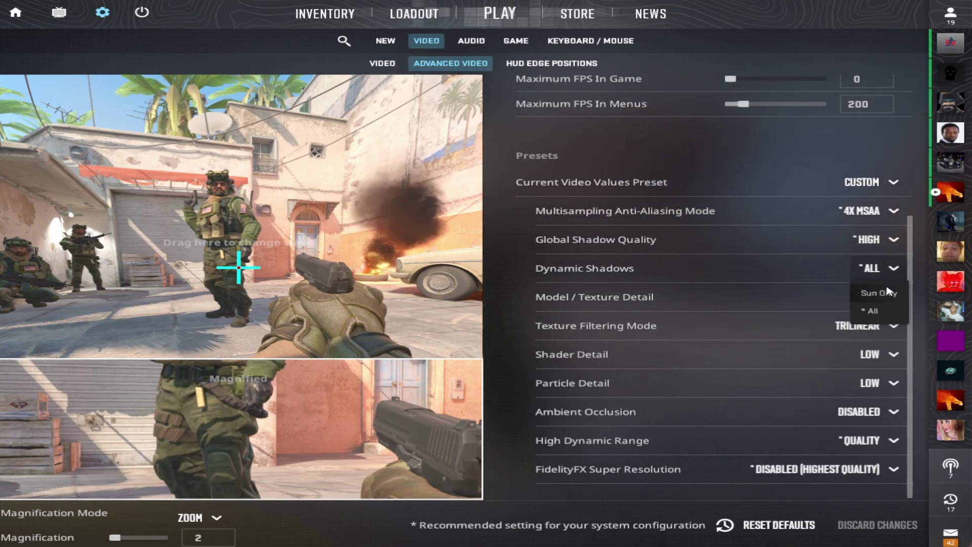
click(874, 313)
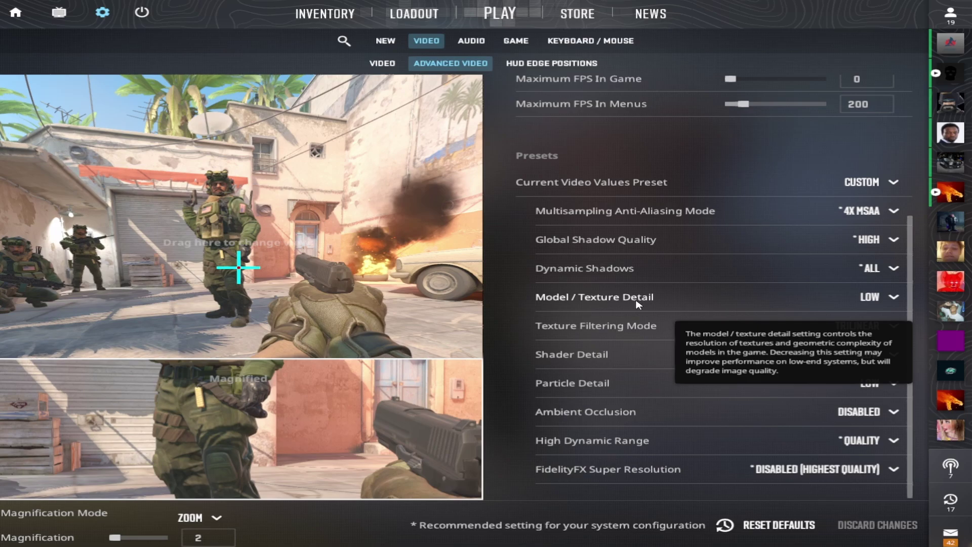